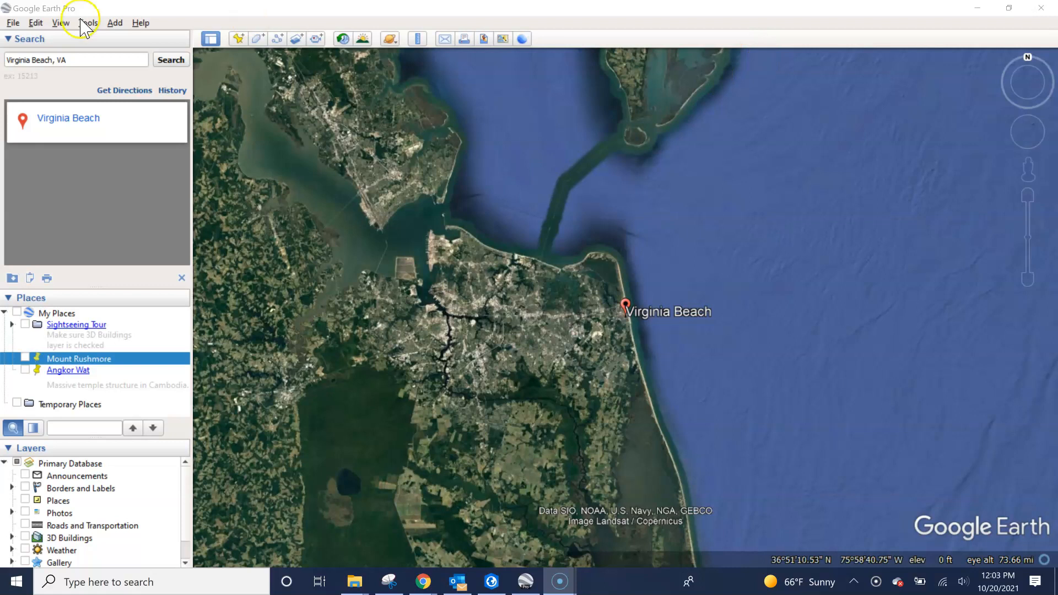
- Import the VirginiaBeachLibraries text file from the Chapter8 folder in Downloads
{"action": "left_click", "coordinate": [47, 60]}
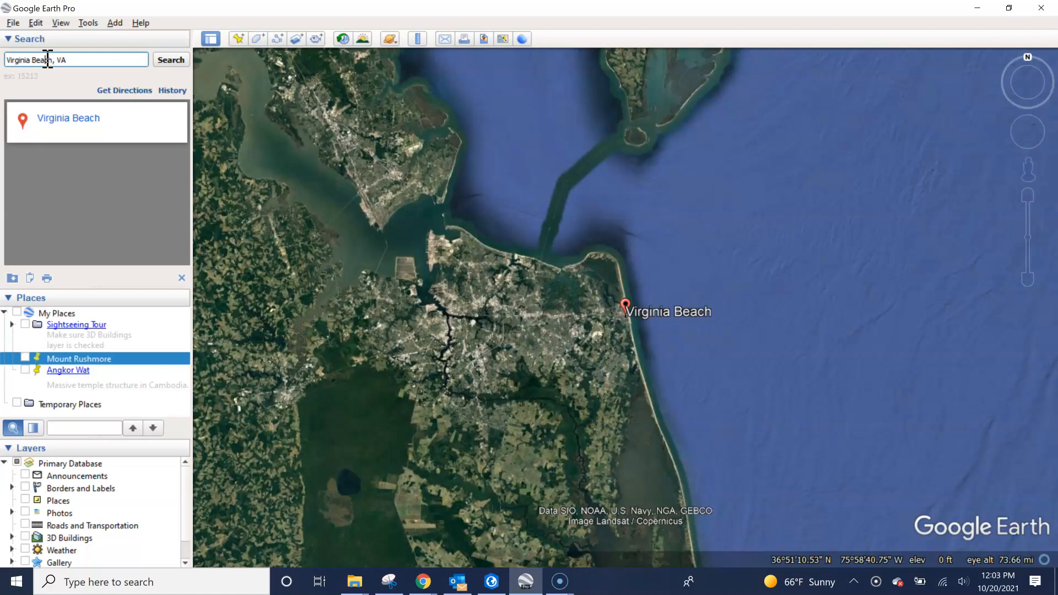
{"action": "left_click", "coordinate": [169, 244]}
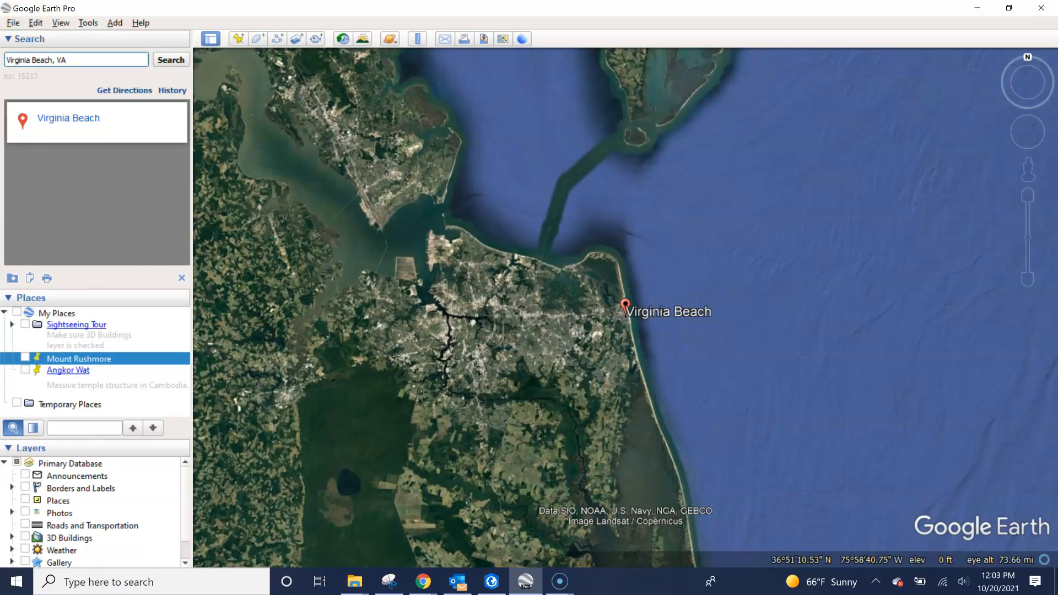
{"action": "left_click", "coordinate": [10, 20]}
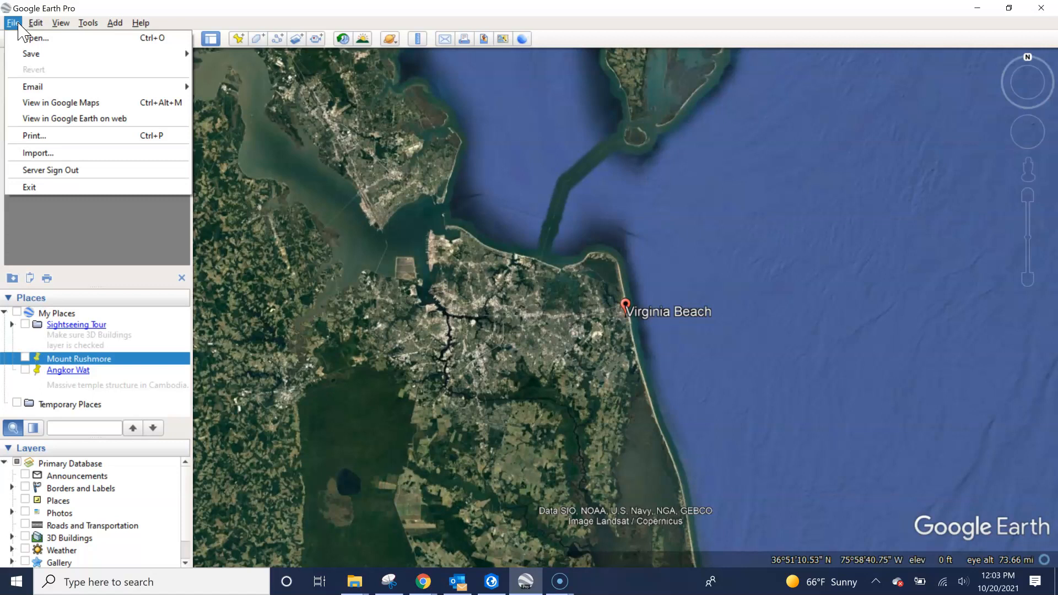
{"action": "left_click", "coordinate": [48, 151]}
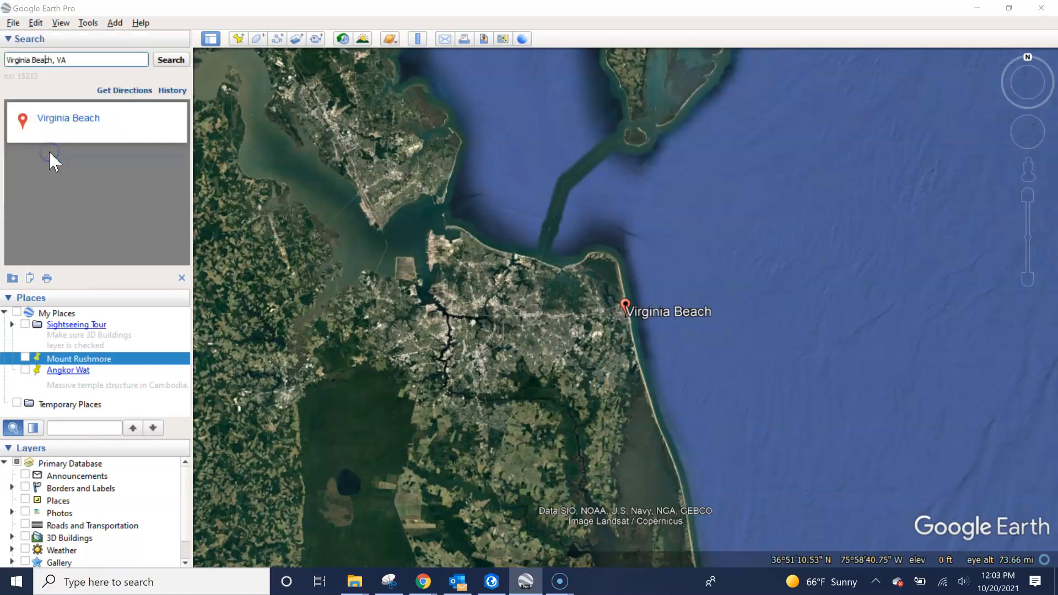
{"action": "left_click", "coordinate": [229, 118]}
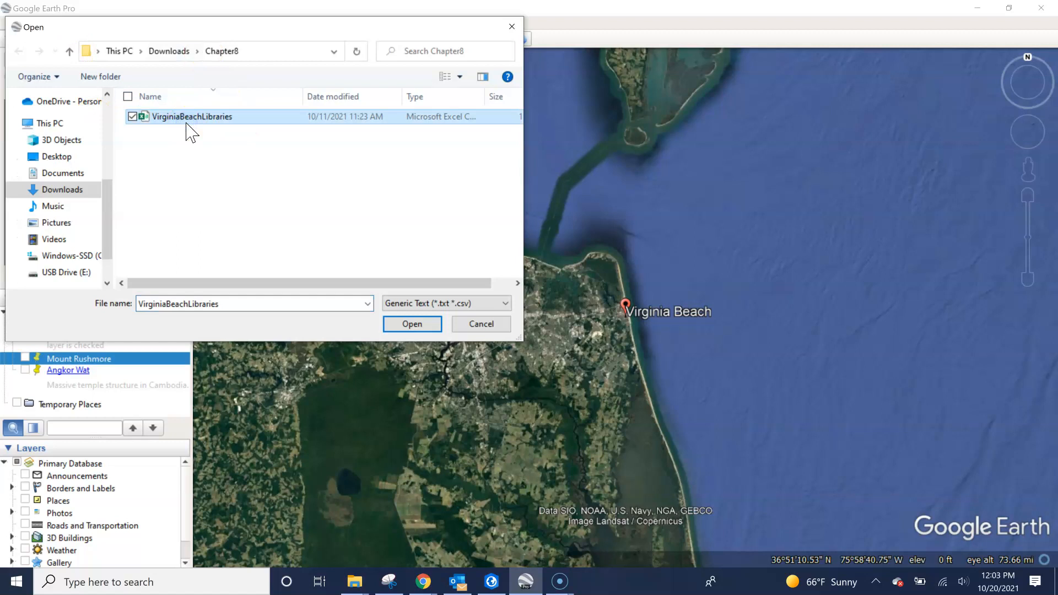
{"action": "left_click", "coordinate": [431, 326]}
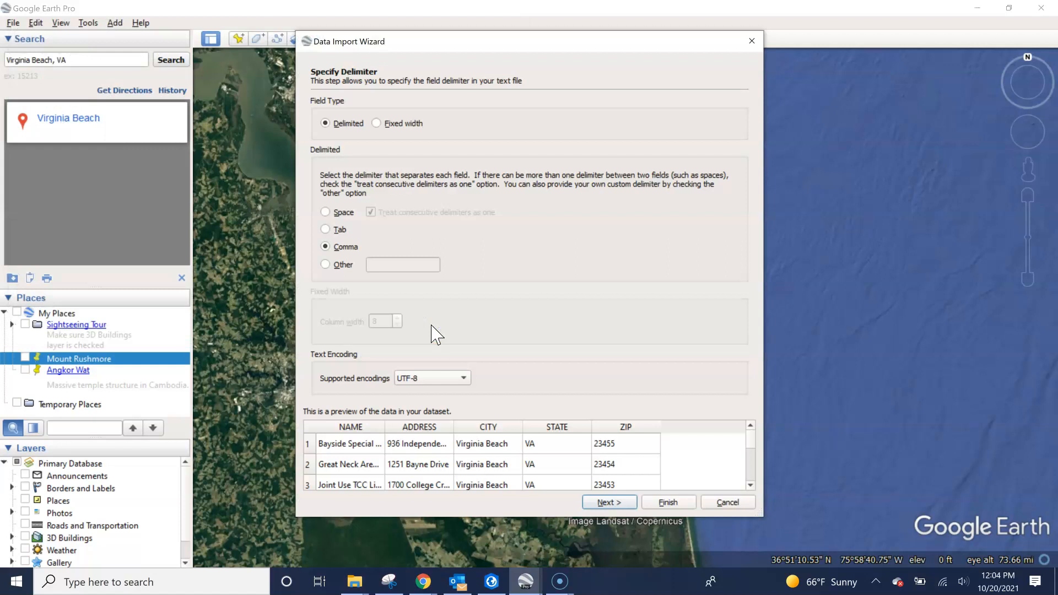
- Check the previewed library rows, accept comma-delimited fields, and specify that the dataset contains street addresses instead of latitude/longitude
{"action": "left_click", "coordinate": [328, 476]}
{"action": "left_click", "coordinate": [752, 447]}
{"action": "left_click_drag", "start_coordinate": [752, 447], "coordinate": [769, 485]}
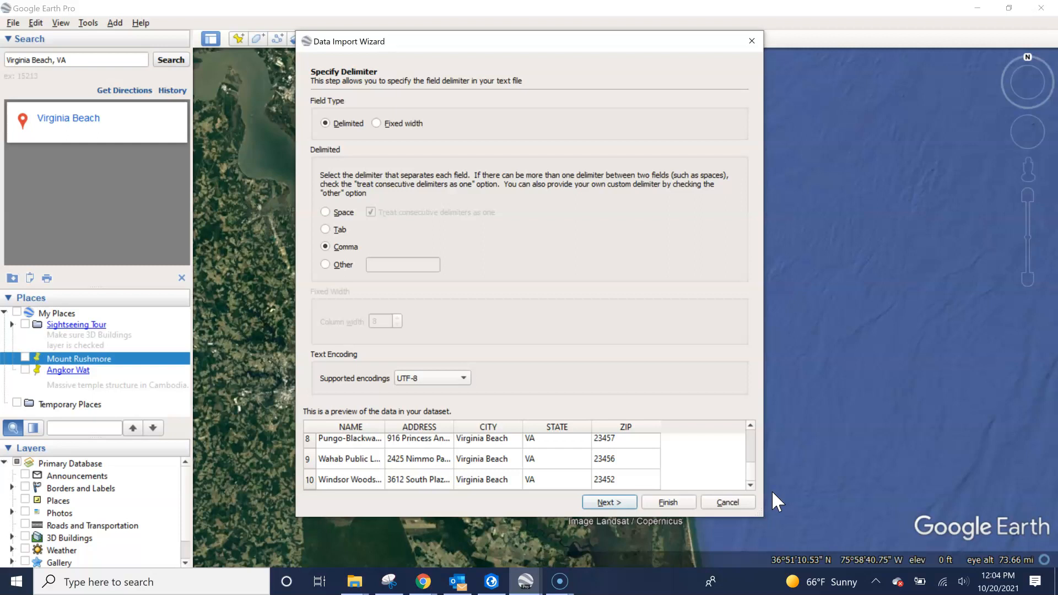
{"action": "left_click", "coordinate": [613, 502]}
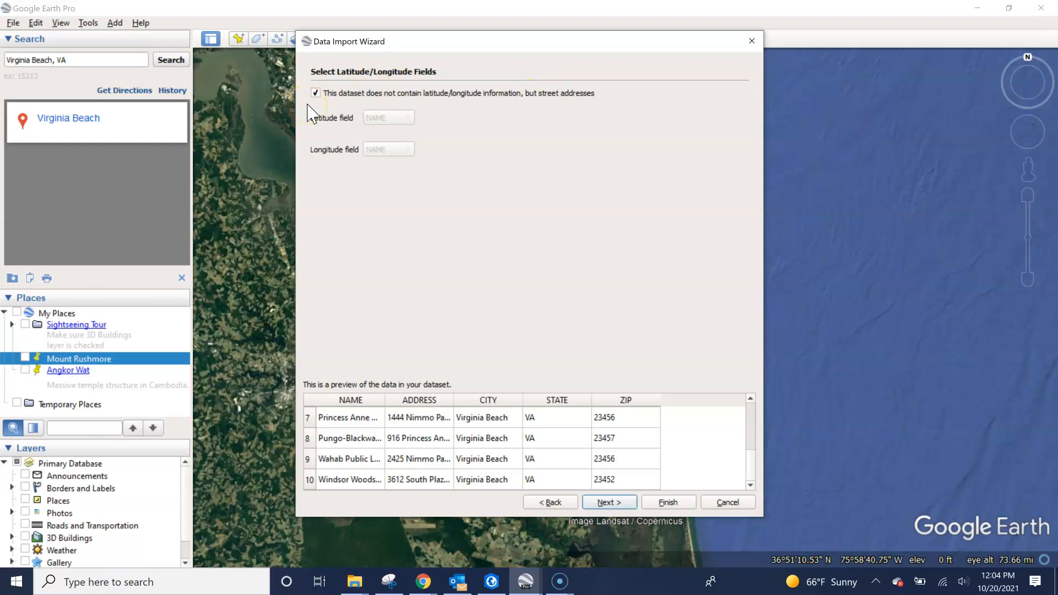
{"action": "left_click", "coordinate": [630, 514]}
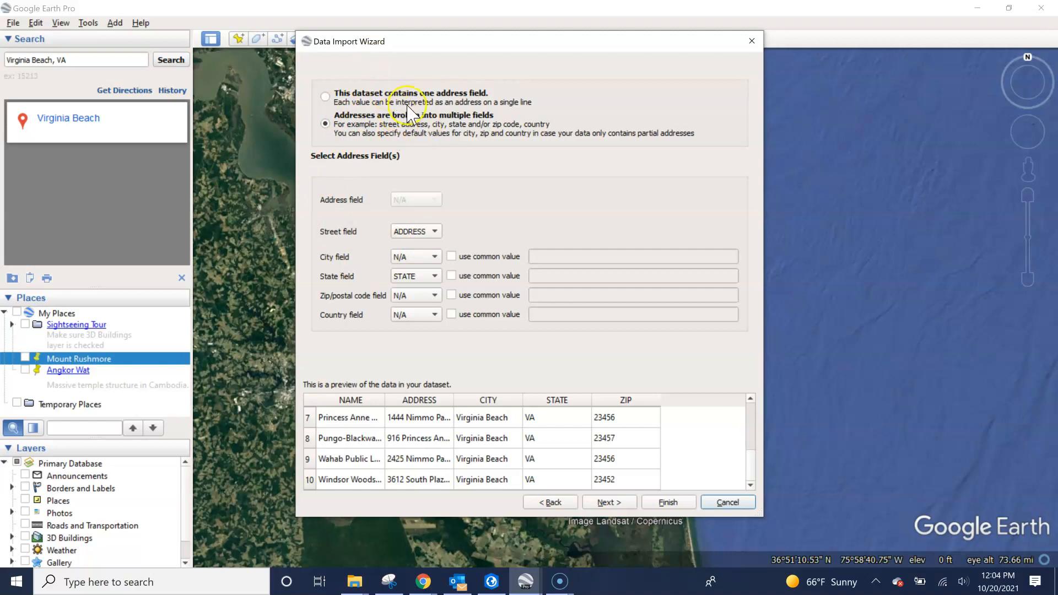
- Map the city field to CITY and the zip/postal code field to ZIP, leaving the country field at N/A
{"action": "left_click", "coordinate": [435, 257]}
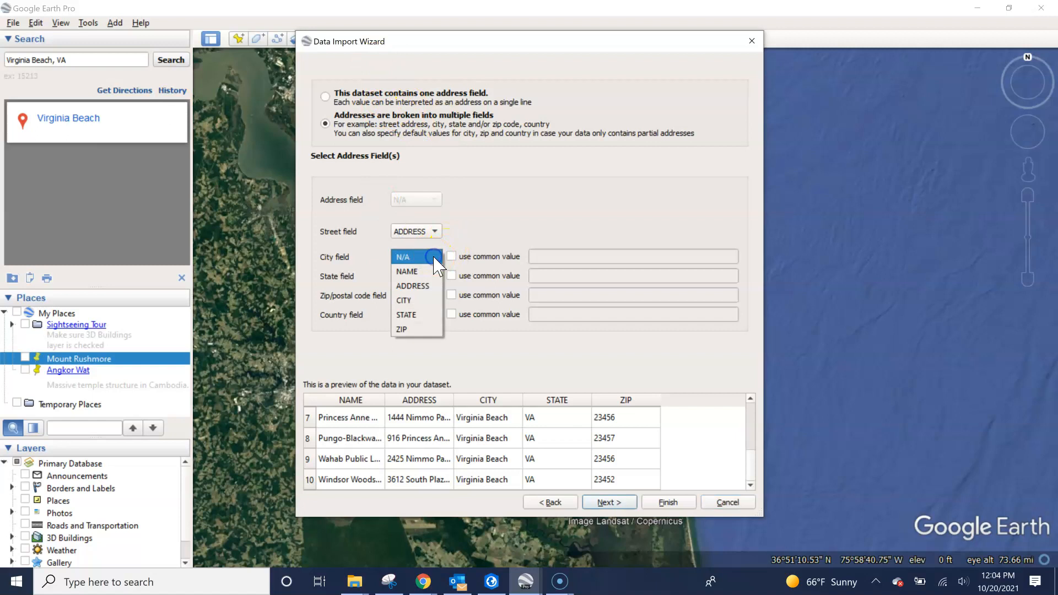
{"action": "left_click", "coordinate": [409, 300]}
{"action": "left_click", "coordinate": [416, 296]}
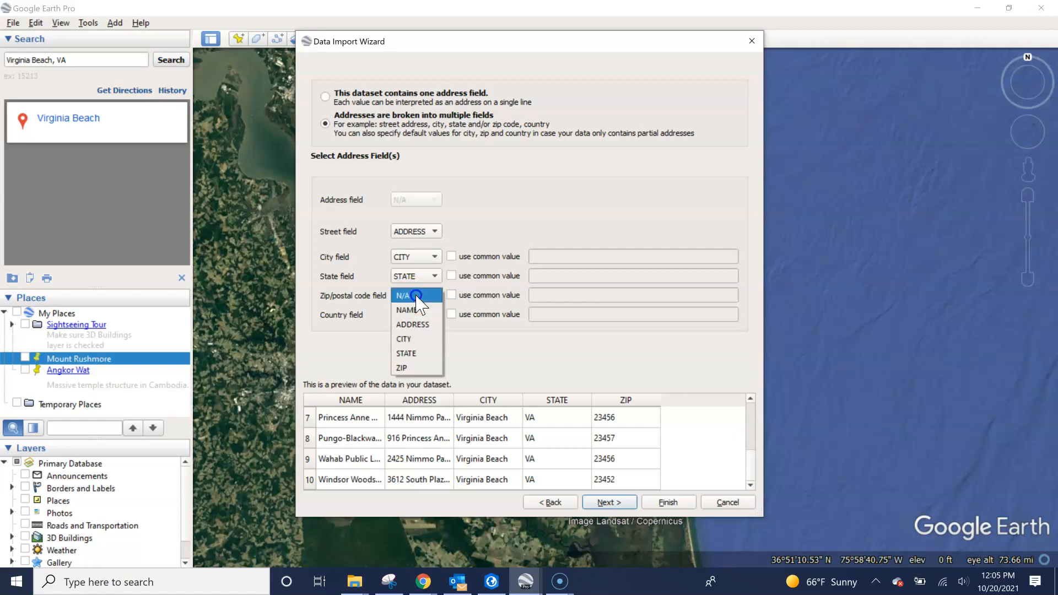
{"action": "left_click", "coordinate": [419, 362]}
{"action": "left_click", "coordinate": [421, 315]}
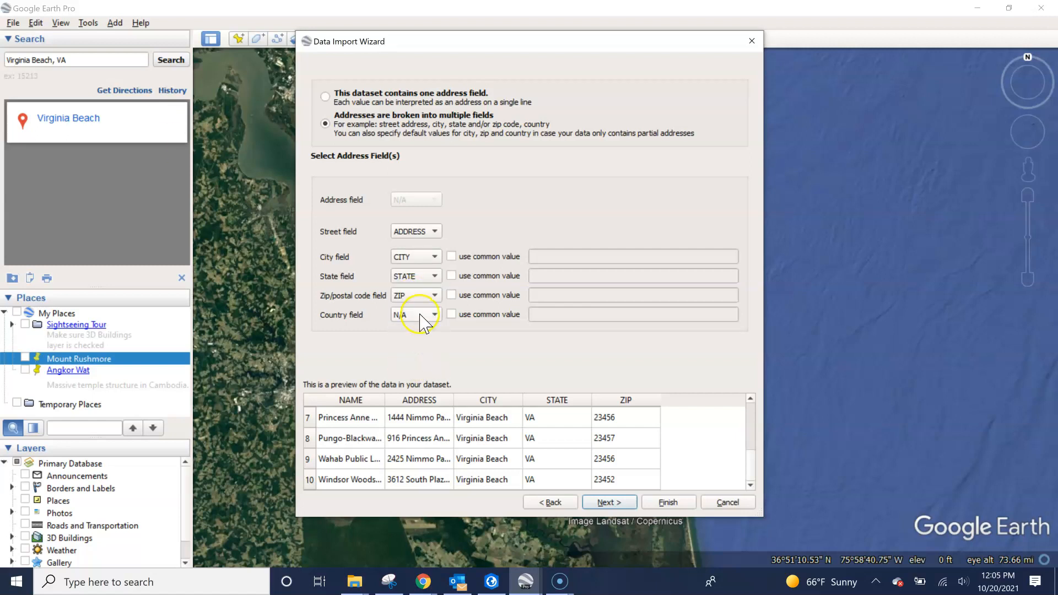
{"action": "left_click", "coordinate": [608, 503]}
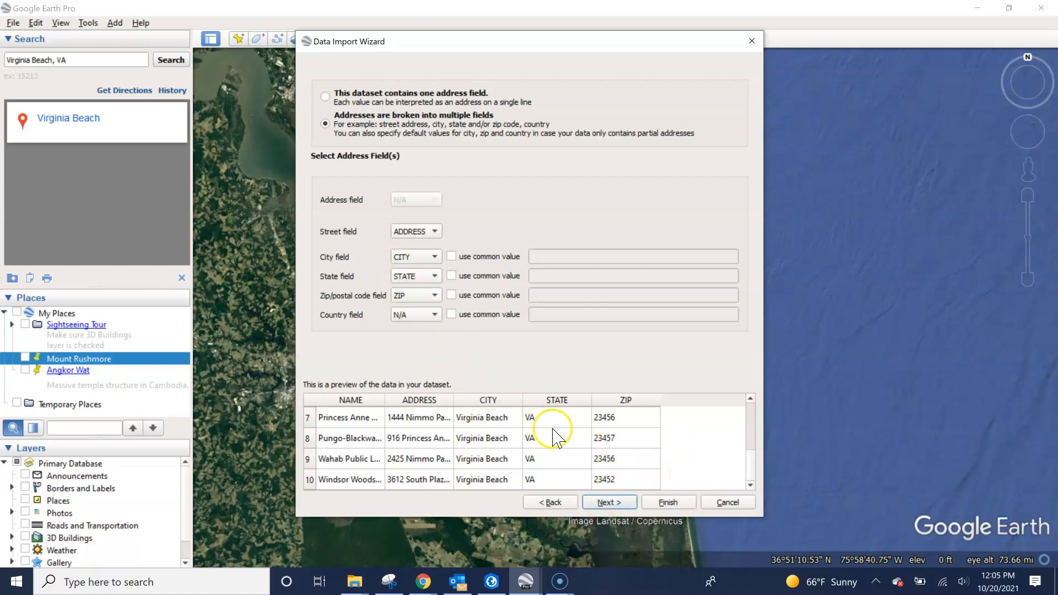
{"action": "left_click", "coordinate": [609, 502]}
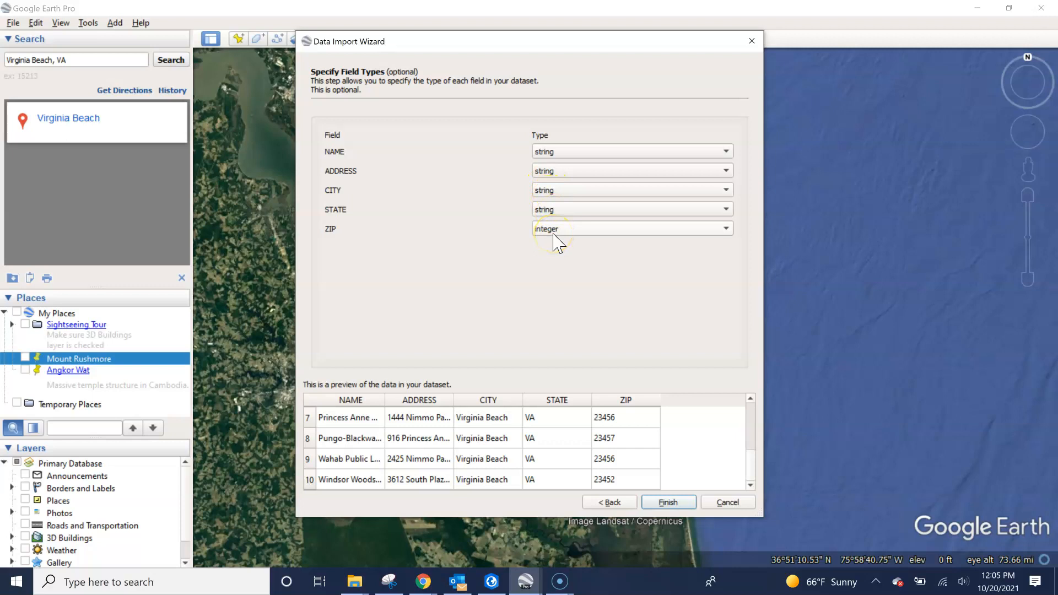
- Finish the import with the default field types and choose to create a new style template for the ingested features
{"action": "left_click", "coordinate": [682, 505]}
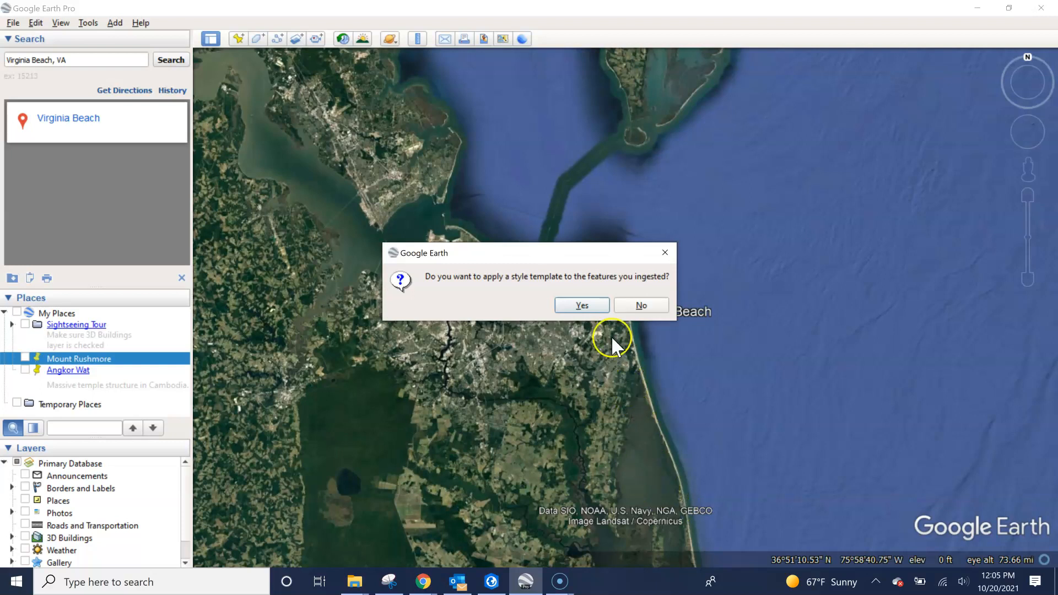
{"action": "left_click", "coordinate": [594, 305]}
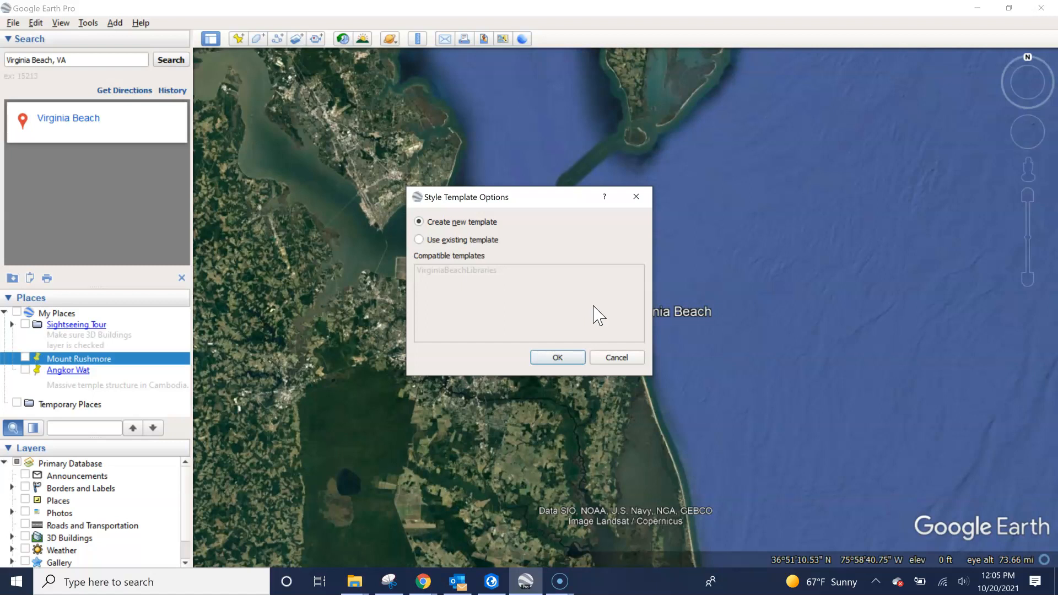
{"action": "left_click", "coordinate": [458, 221]}
{"action": "left_click", "coordinate": [562, 359]}
{"action": "left_click", "coordinate": [553, 359]}
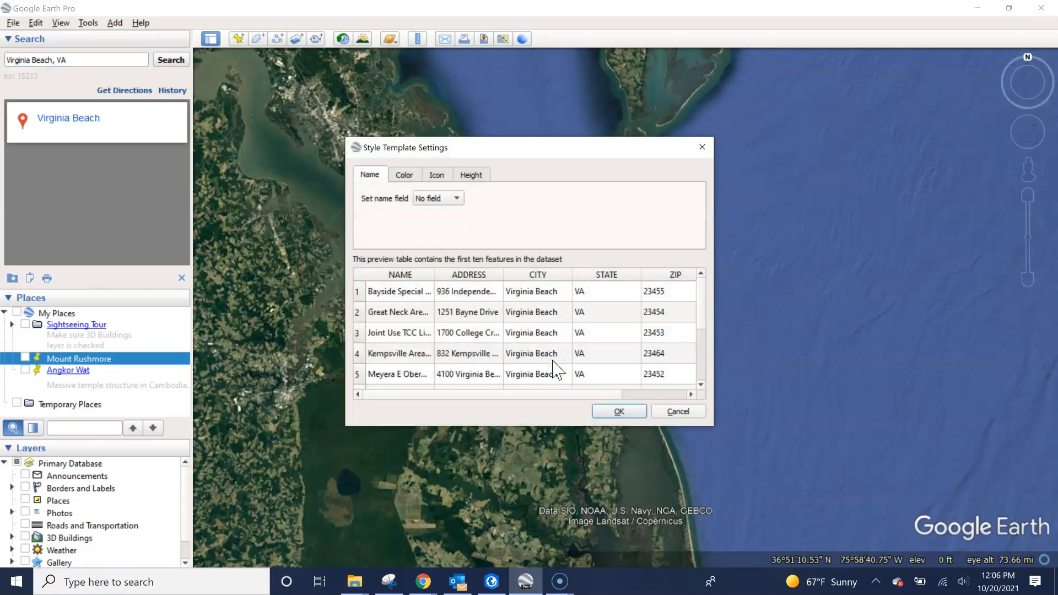
- Set the style template's name field to NAME
{"action": "left_click", "coordinate": [416, 171]}
{"action": "left_click", "coordinate": [379, 176]}
{"action": "left_click", "coordinate": [439, 198]}
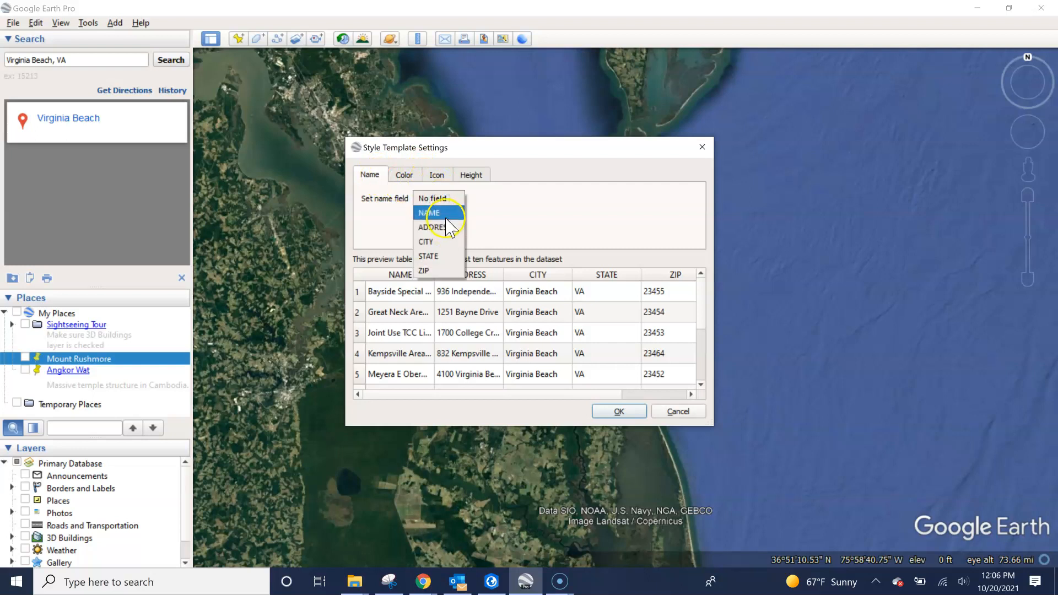
{"action": "left_click", "coordinate": [447, 213]}
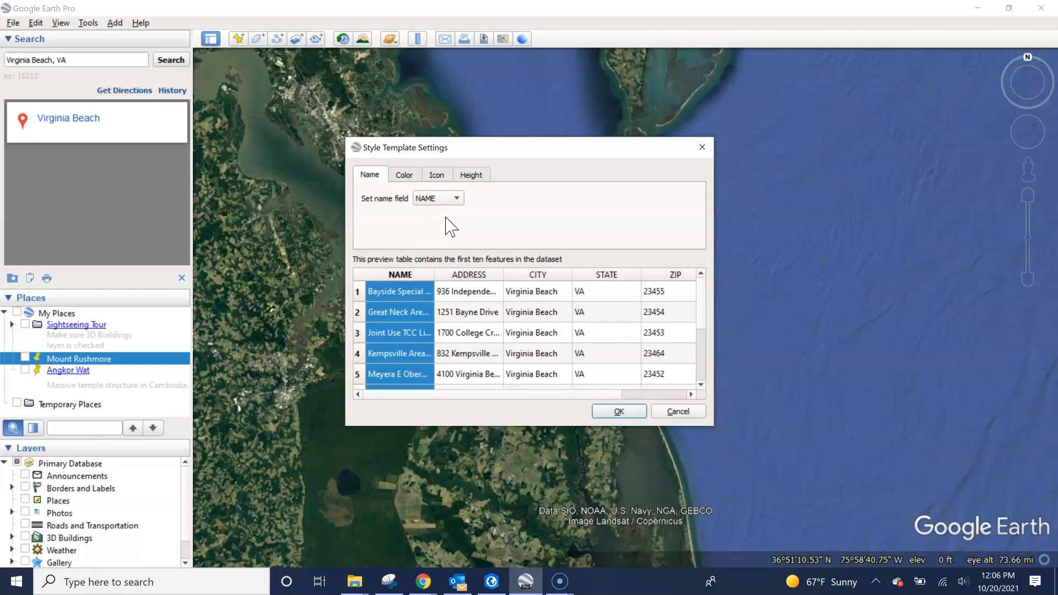
{"action": "left_click", "coordinate": [445, 212]}
- Give all features in the style template a single yellow color (#ffff00)
{"action": "left_click", "coordinate": [404, 174]}
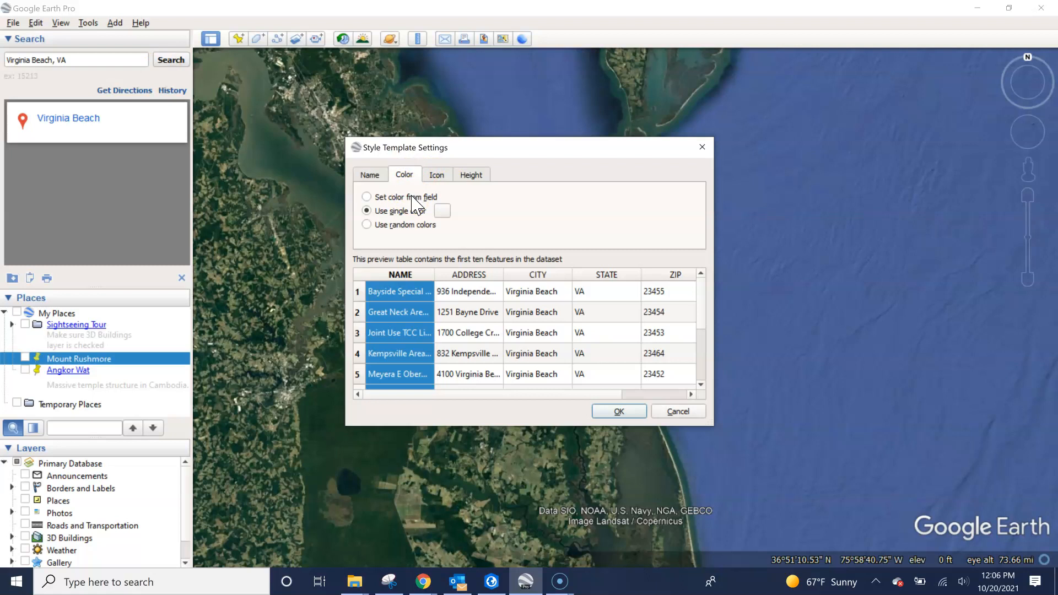
{"action": "left_click", "coordinate": [442, 211]}
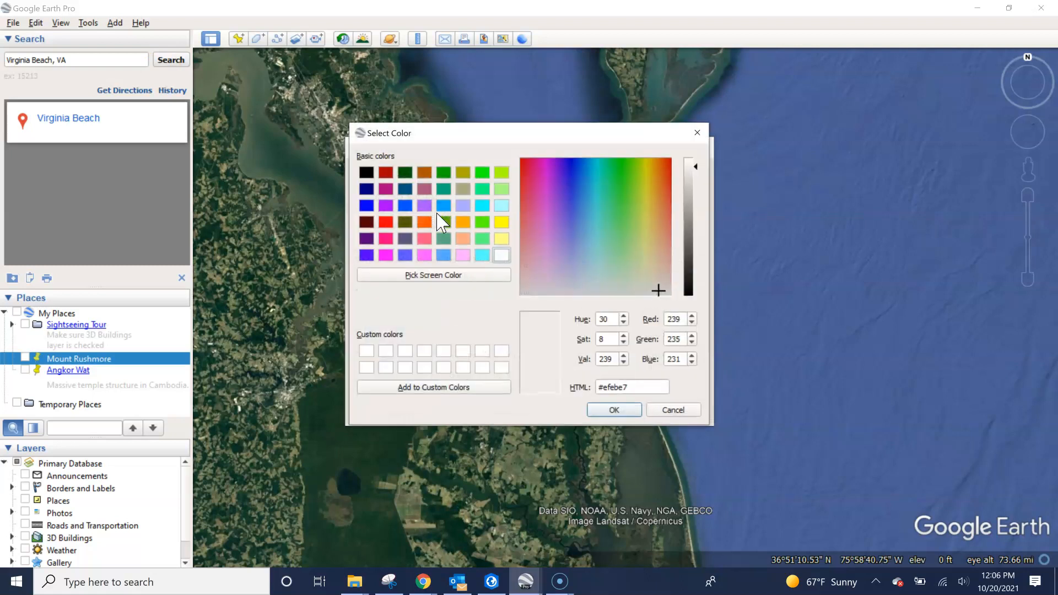
{"action": "left_click", "coordinate": [501, 222]}
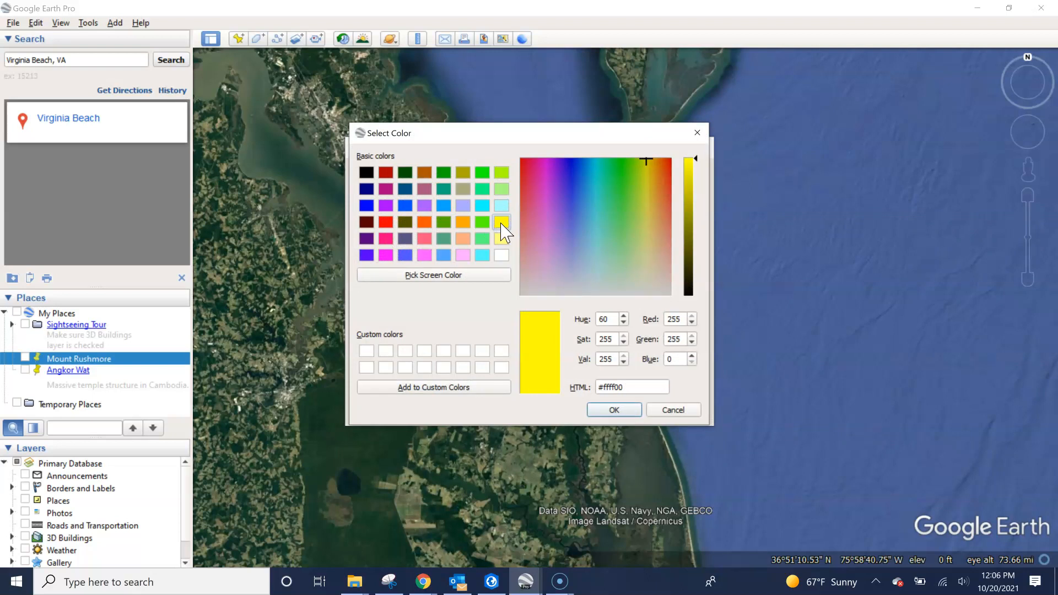
{"action": "left_click", "coordinate": [613, 408]}
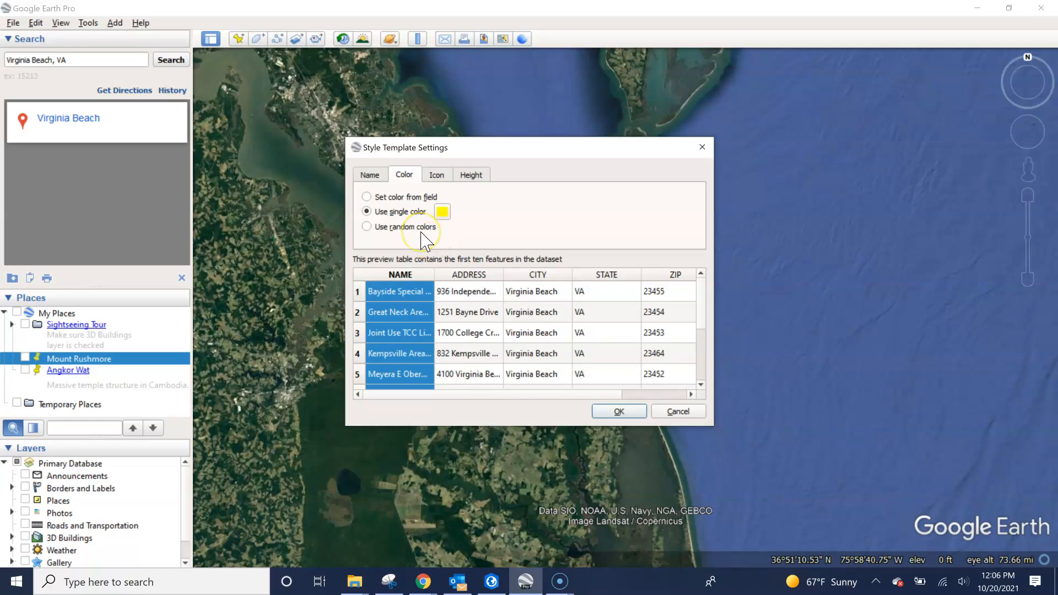
- Use the yellow pushpin icon for all features and clamp the features to the ground
{"action": "left_click", "coordinate": [438, 173]}
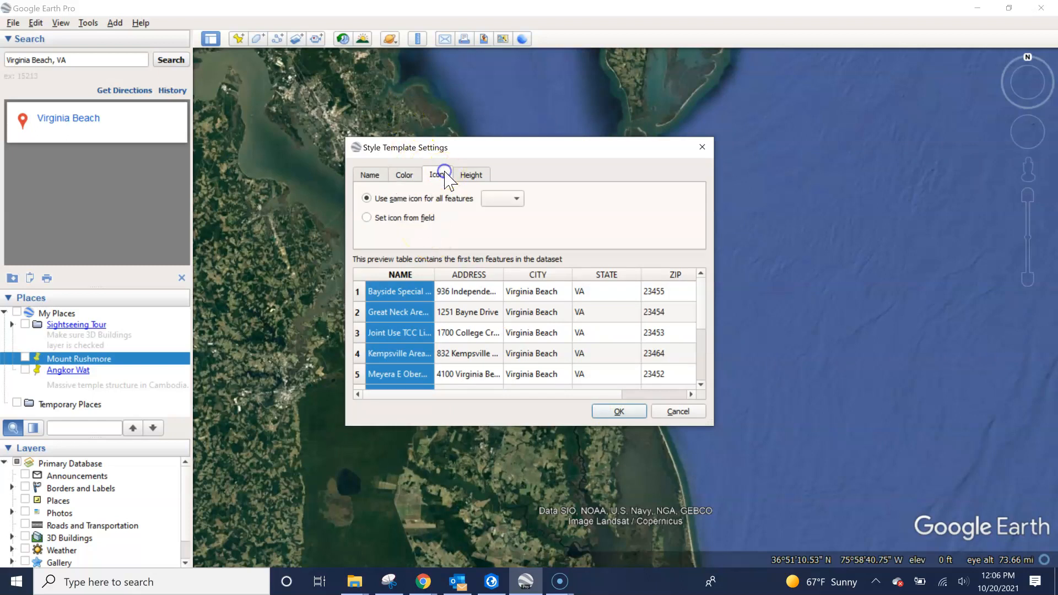
{"action": "left_click", "coordinate": [502, 199]}
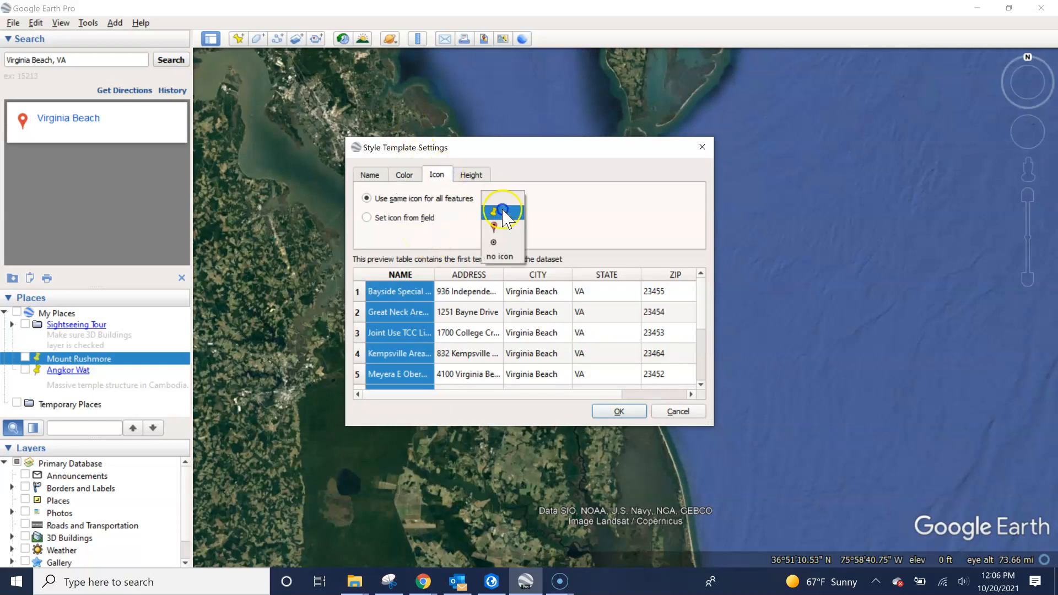
{"action": "left_click", "coordinate": [501, 212]}
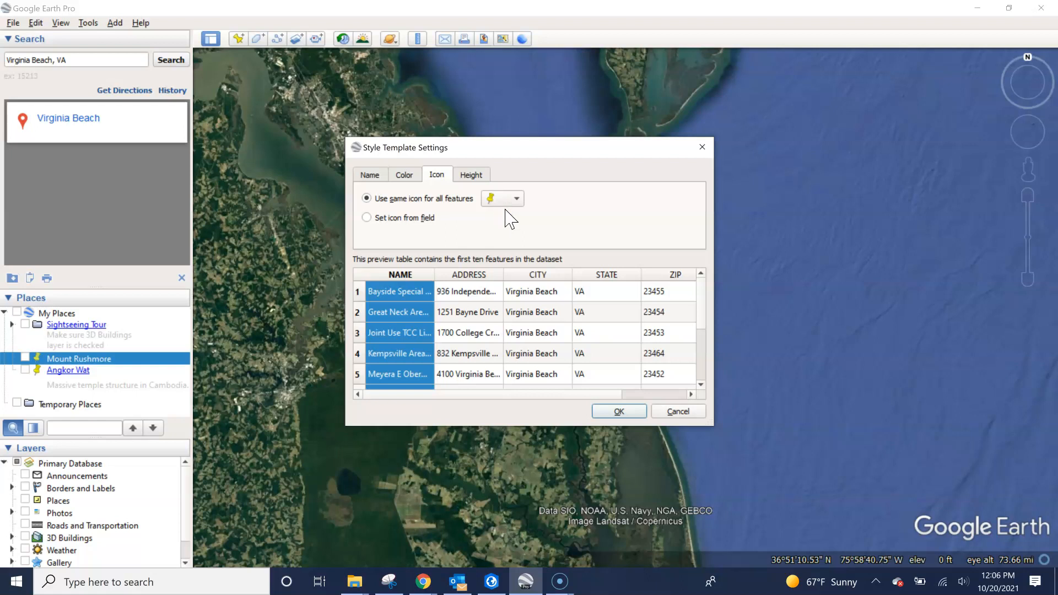
{"action": "left_click", "coordinate": [477, 173]}
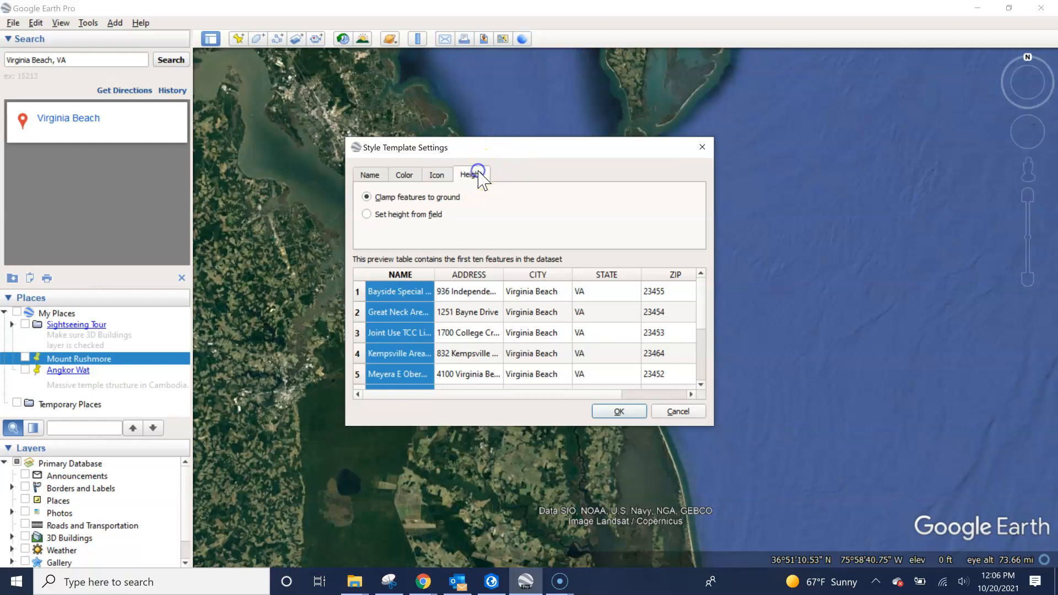
{"action": "left_click", "coordinate": [441, 202]}
- Accept the style settings and save the template as chapter8style in My Style Templates
{"action": "left_click", "coordinate": [624, 413]}
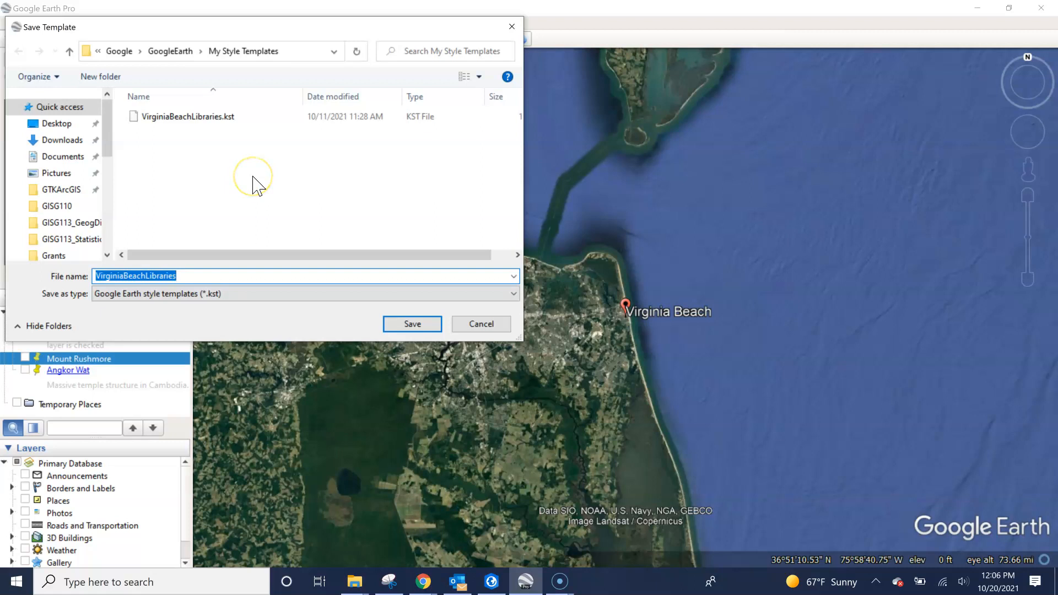
{"action": "type", "text": "chapter8style"}
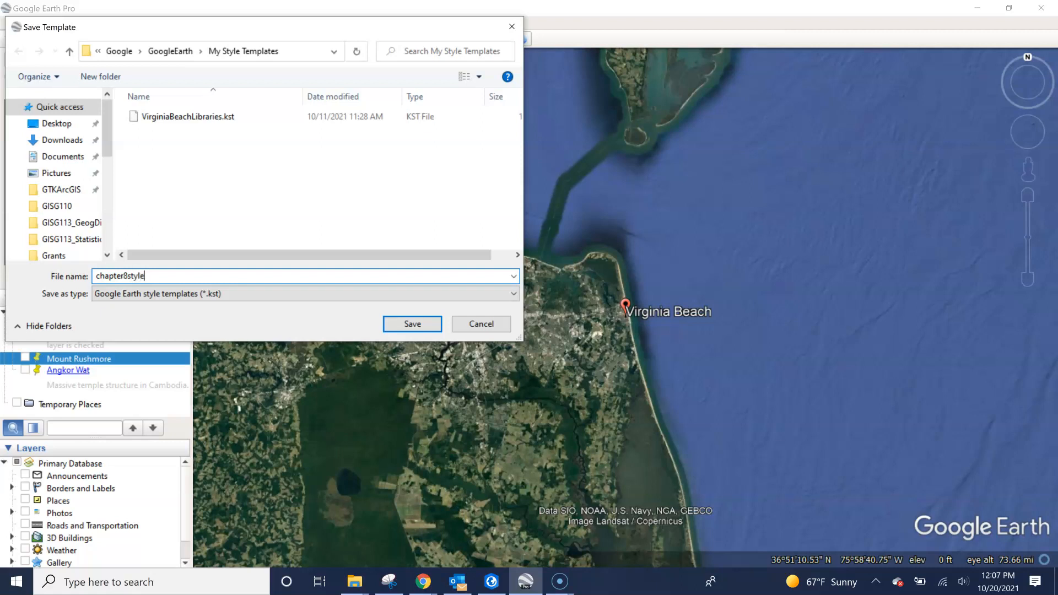
{"action": "left_click", "coordinate": [419, 325]}
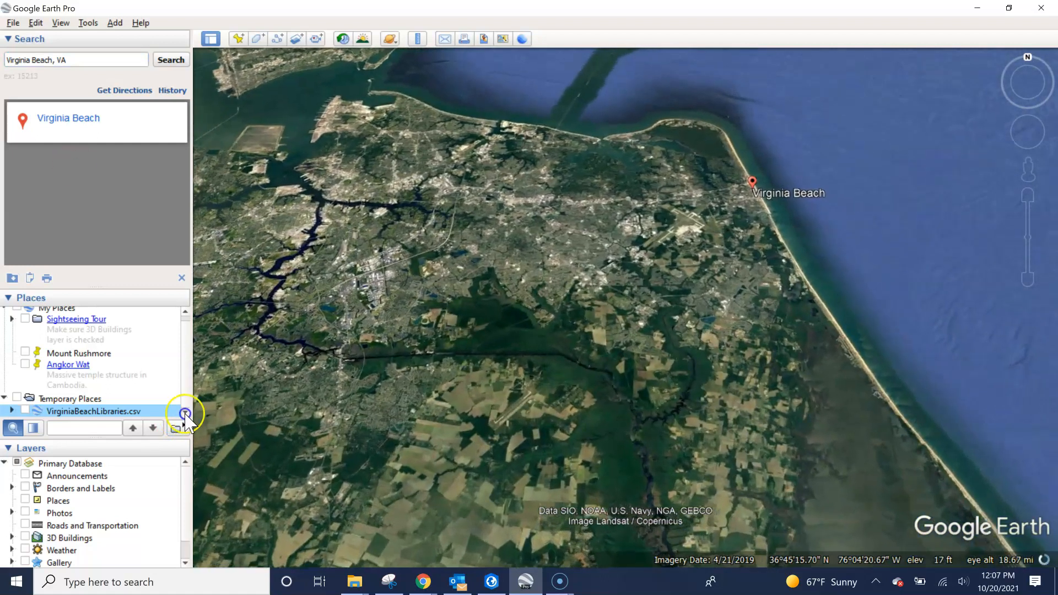
- Expand the imported VirginiaBeachLibraries.csv and its library folder, and show all Temporary Places on the map
{"action": "left_click", "coordinate": [185, 315]}
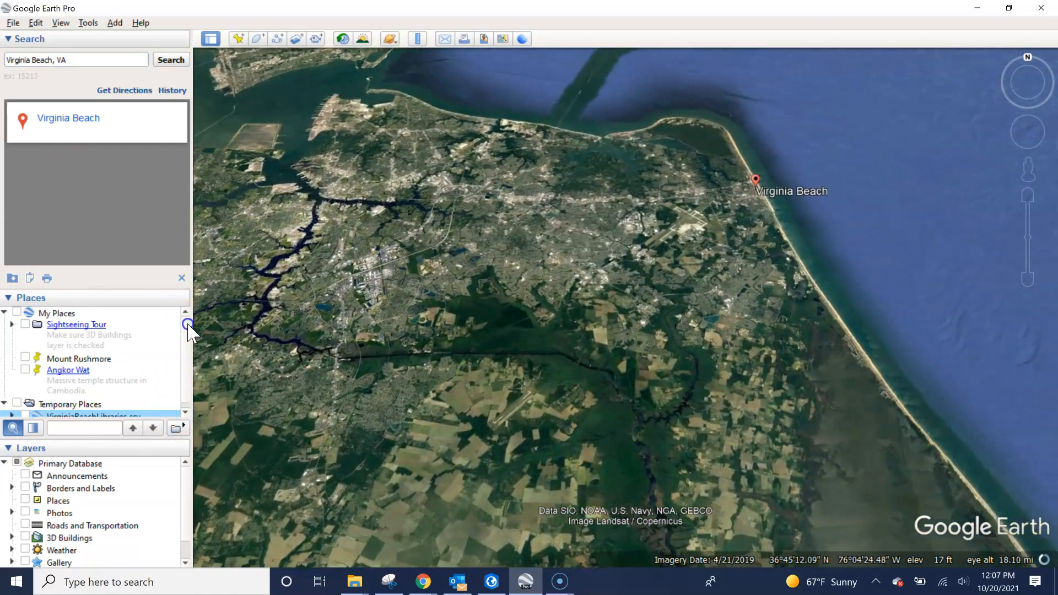
{"action": "left_click", "coordinate": [185, 411]}
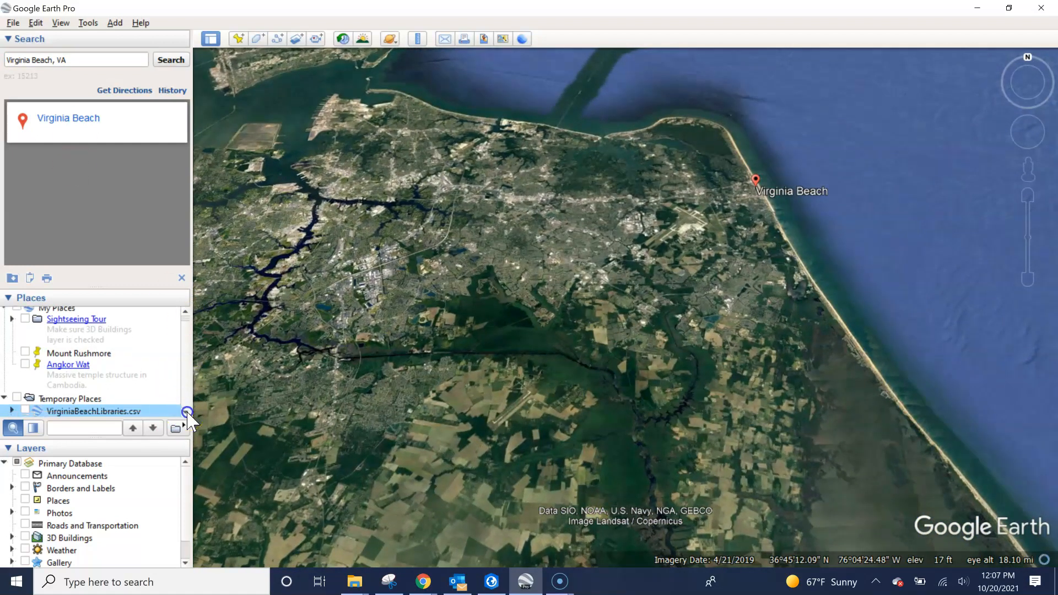
{"action": "left_click", "coordinate": [11, 410]}
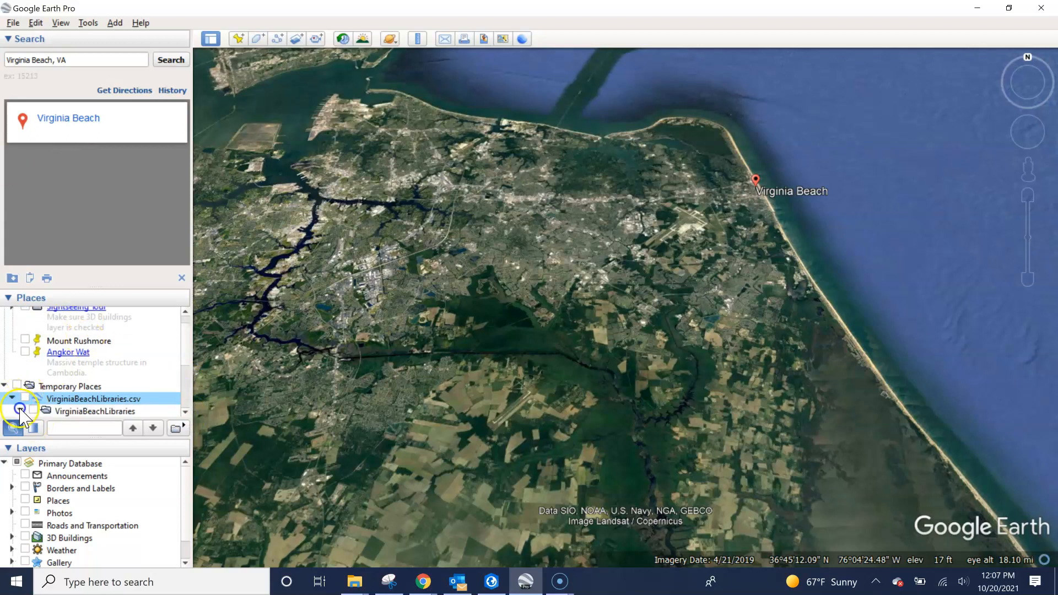
{"action": "left_click", "coordinate": [20, 410]}
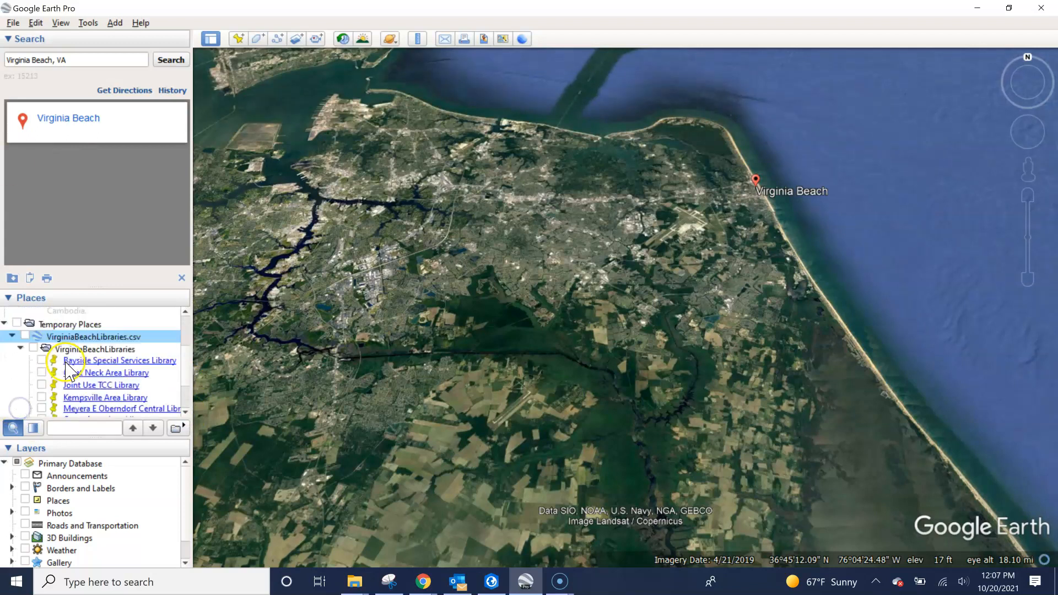
{"action": "left_click", "coordinate": [17, 324]}
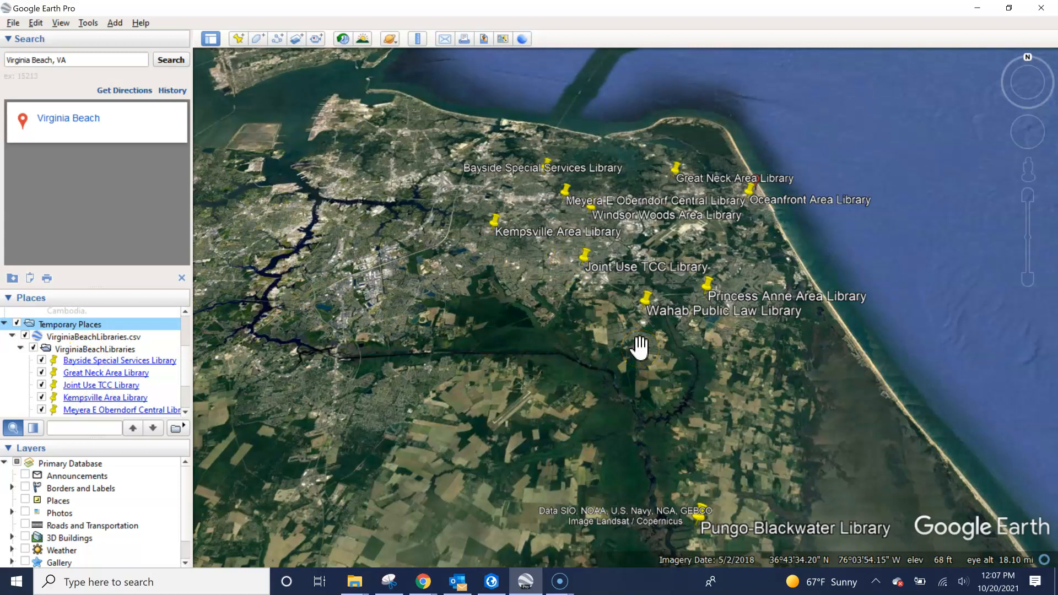
{"action": "mouse_move", "coordinate": [563, 582]}
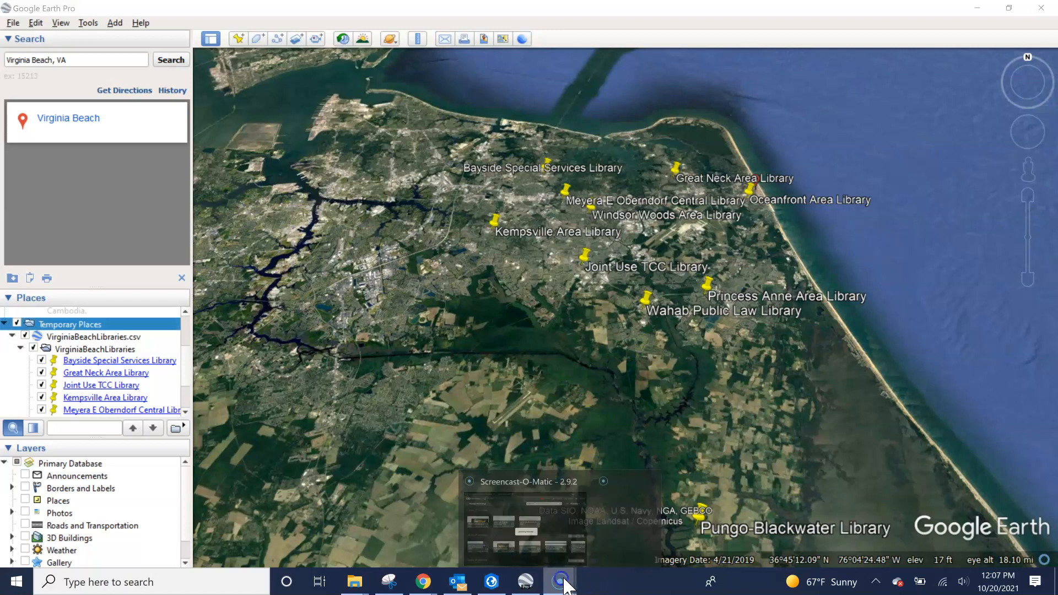